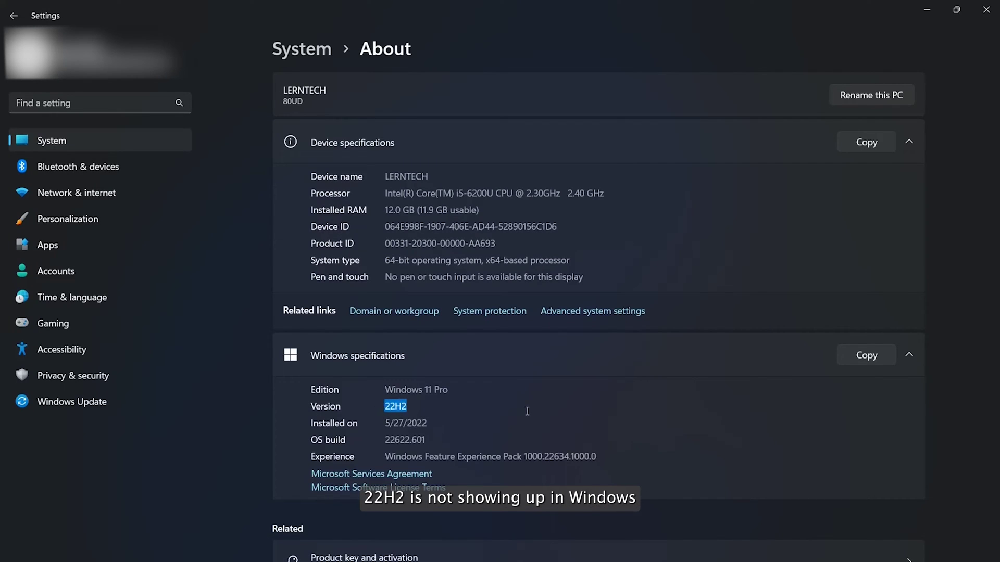
Confirm Windows version 22H2 on the About page, then install all pending Windows updates.
{"action": "left_click", "coordinate": [76, 403]}
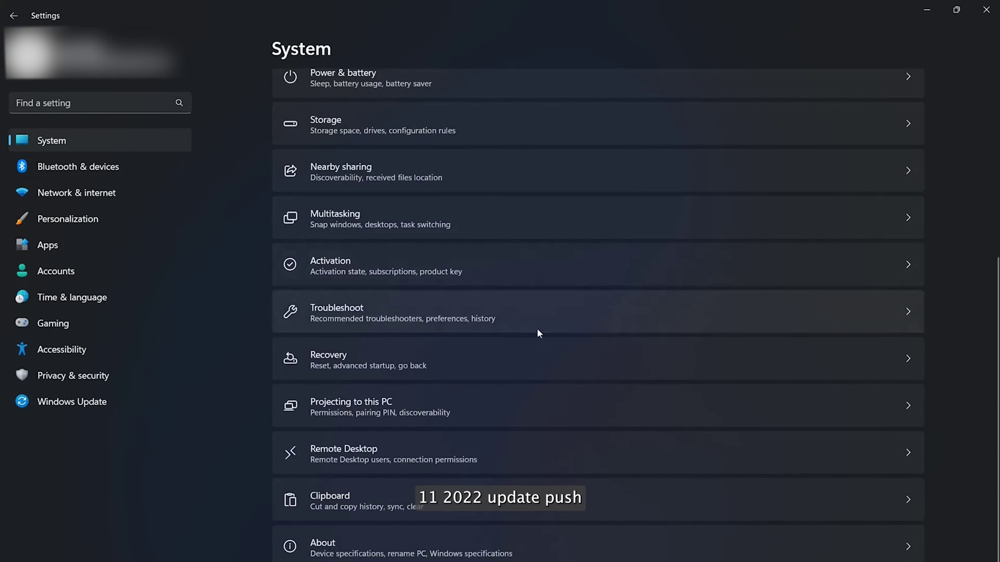
{"action": "left_click", "coordinate": [376, 555]}
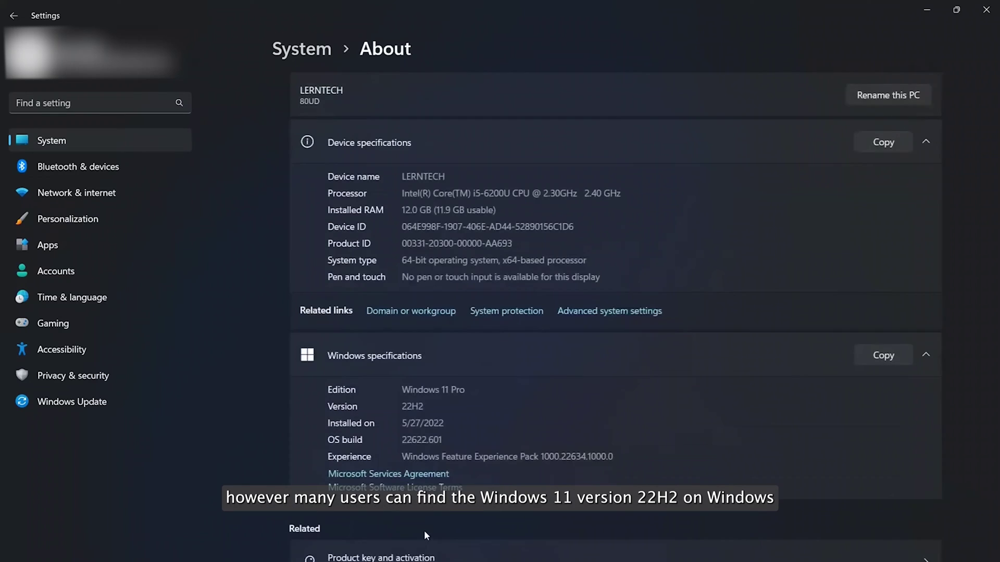
{"action": "left_click_drag", "start_coordinate": [415, 407], "coordinate": [384, 409]}
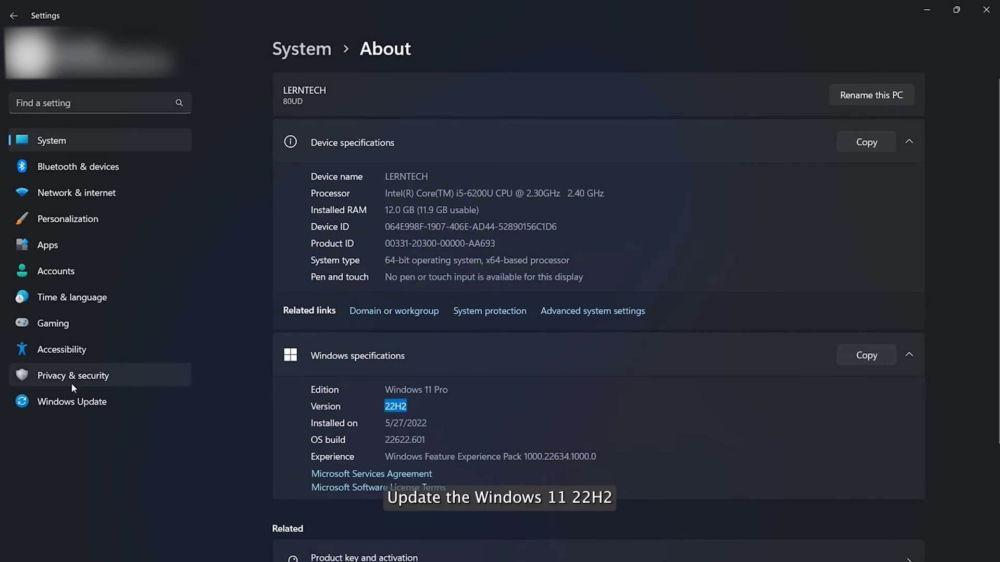
{"action": "left_click", "coordinate": [77, 404]}
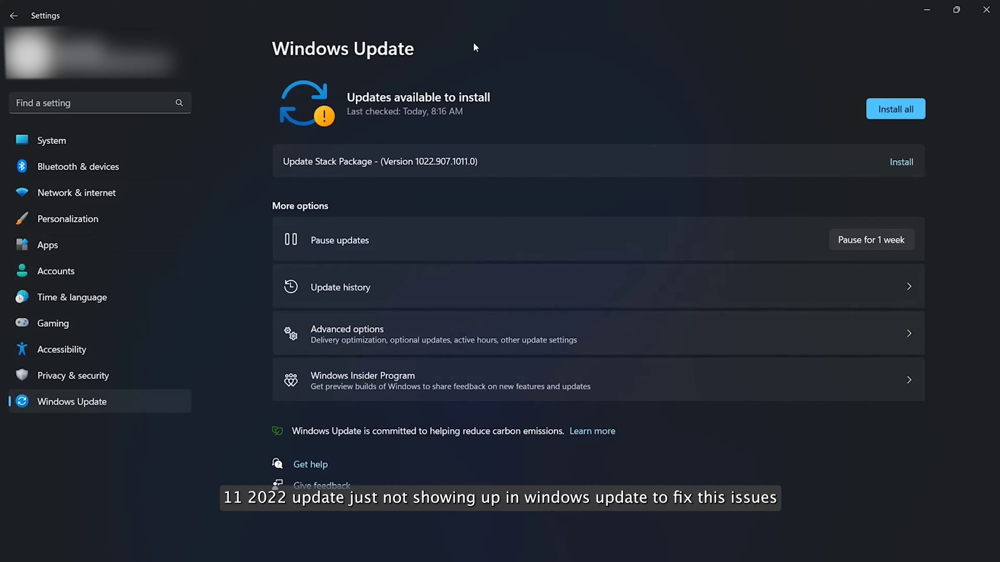
{"action": "left_click", "coordinate": [915, 119]}
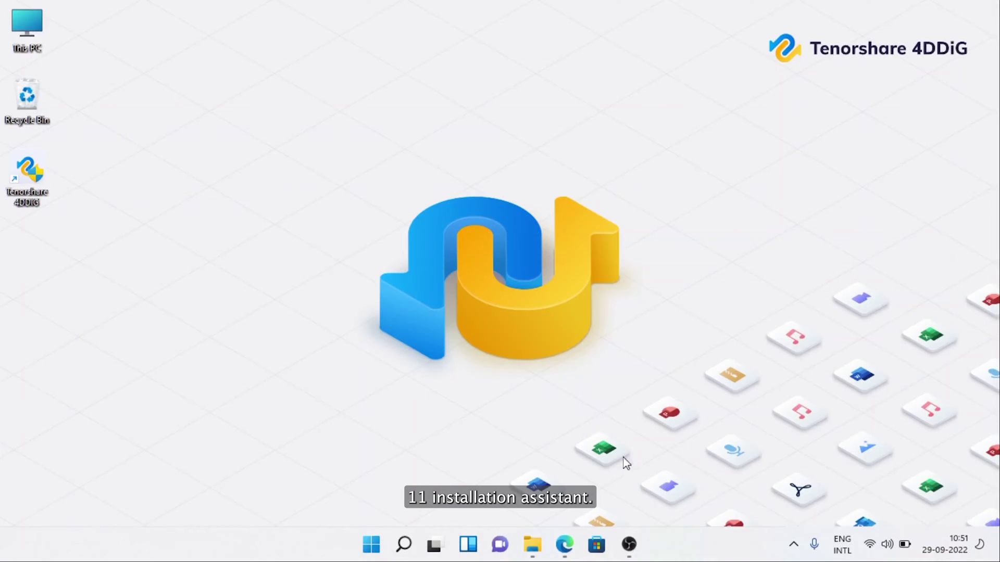
From the Download Windows 11 page in Edge, download the Windows 11 Installation Assistant.
{"action": "mouse_move", "coordinate": [573, 547]}
{"action": "left_click", "coordinate": [616, 492]}
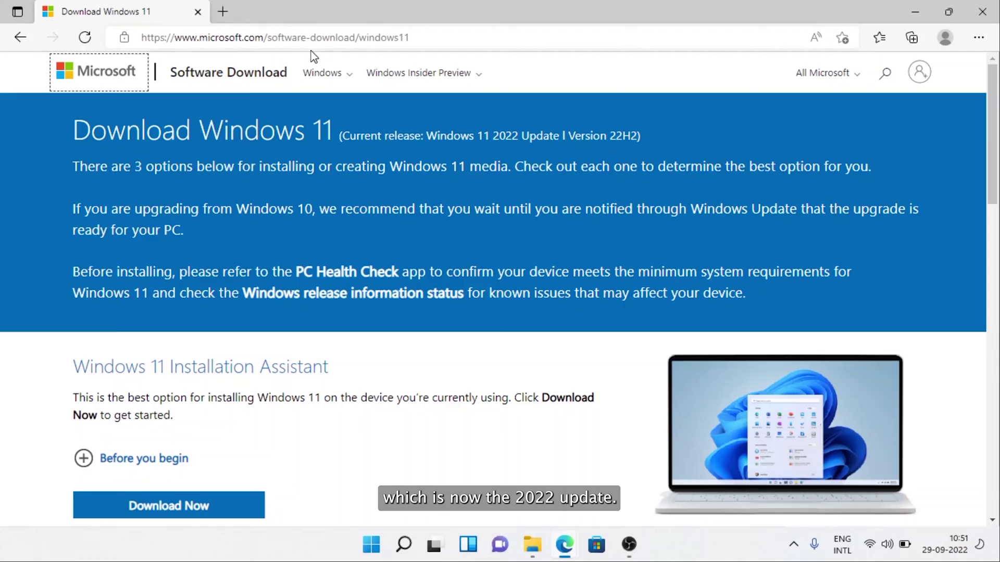
{"action": "scroll", "coordinate": [464, 353], "scroll_direction": "down", "scroll_amount": 1}
{"action": "scroll", "coordinate": [462, 352], "scroll_direction": "down", "scroll_amount": 1}
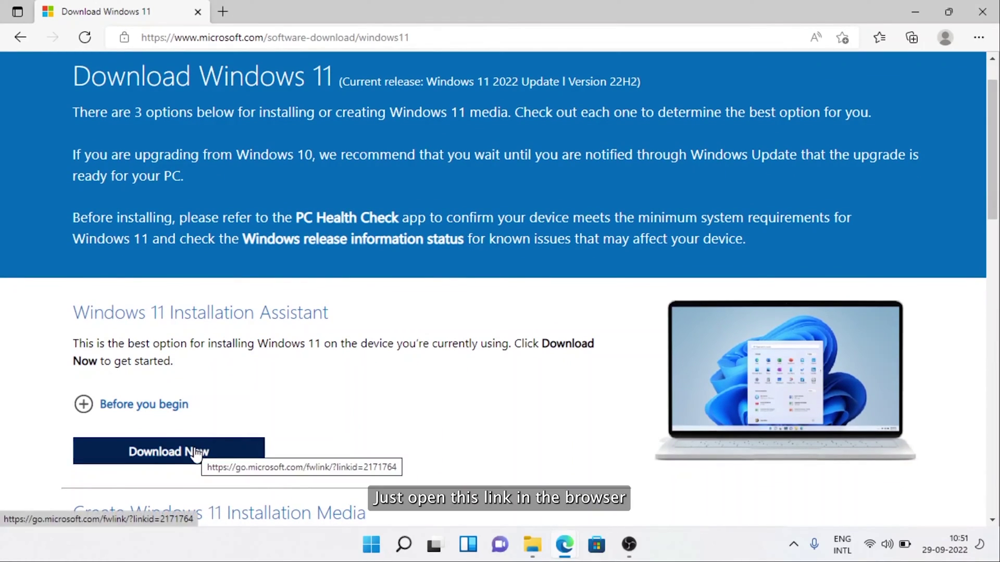
{"action": "left_click", "coordinate": [195, 453]}
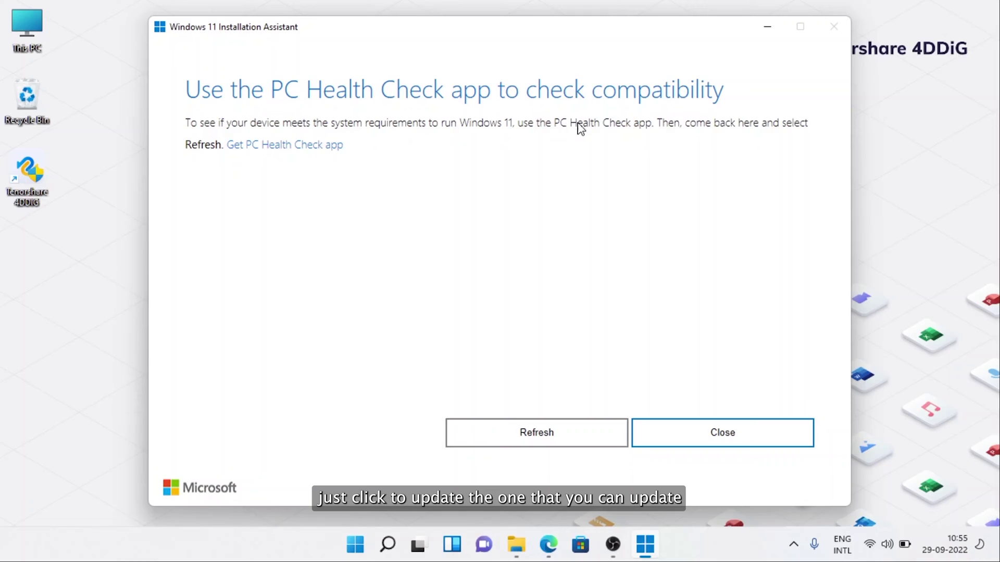
Rerun the PC Health Check compatibility check twice, then close the Installation Assistant.
{"action": "left_click", "coordinate": [544, 437]}
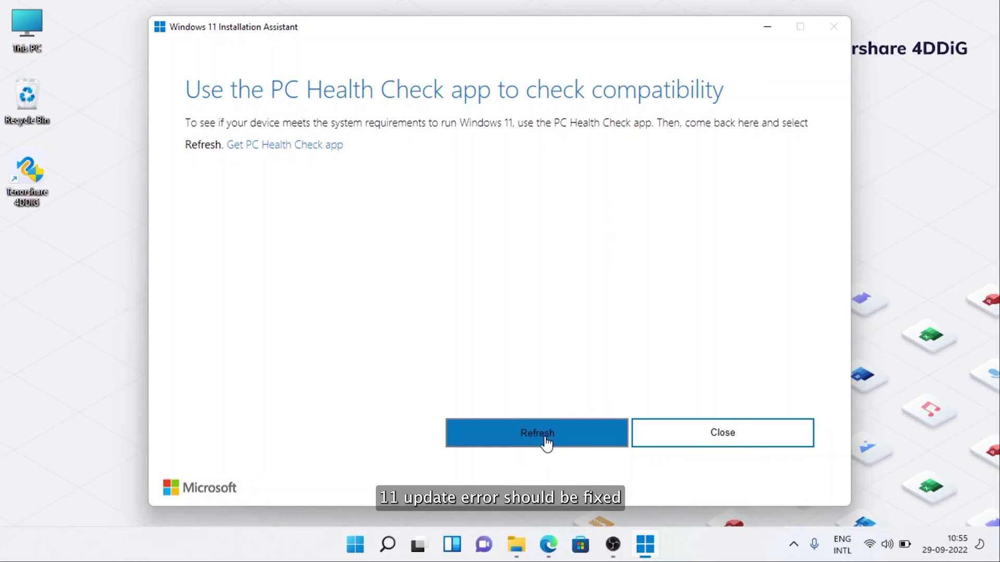
{"action": "left_click", "coordinate": [545, 439]}
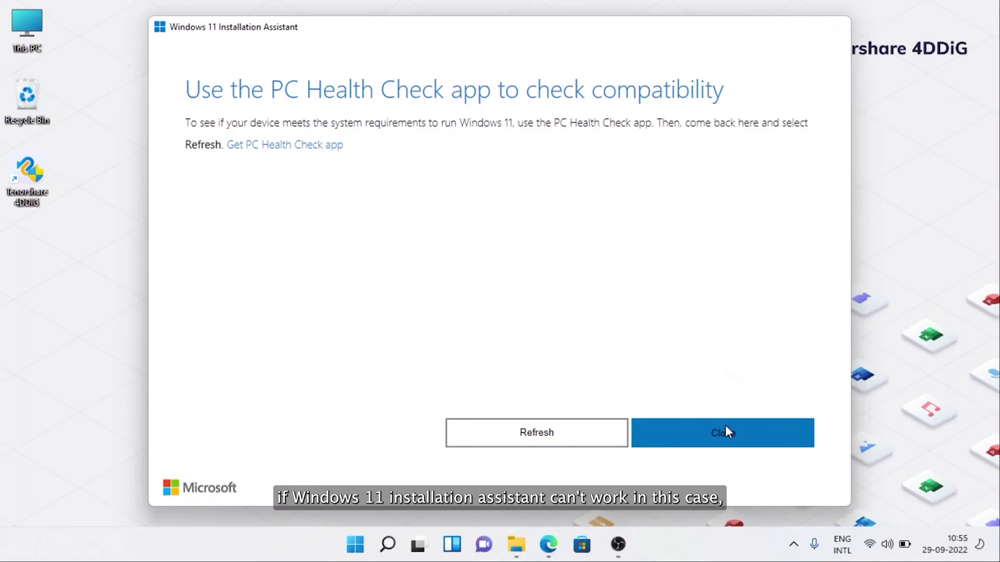
{"action": "left_click", "coordinate": [726, 432]}
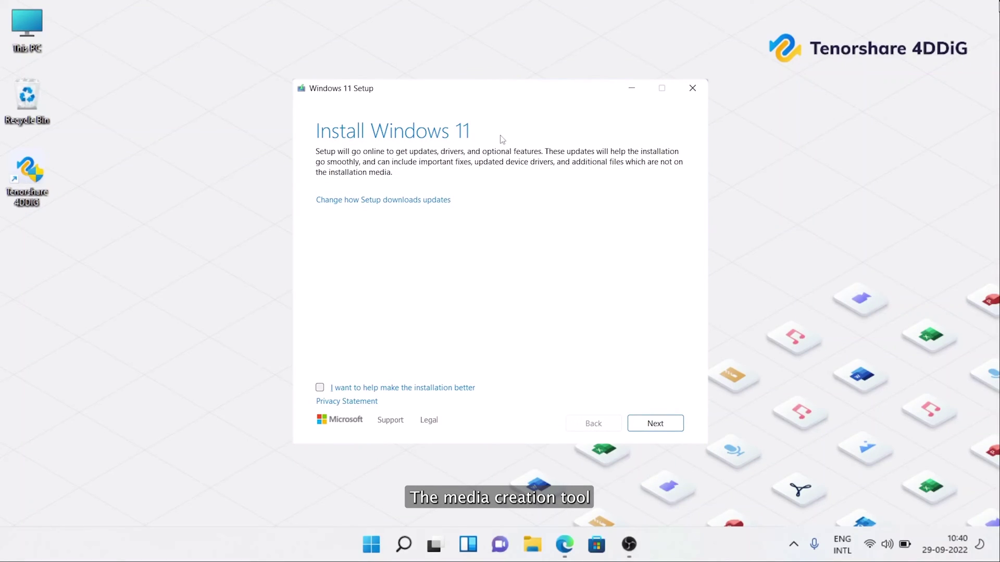
Continue past the Install Windows 11 start page and accept the license terms.
{"action": "left_click", "coordinate": [655, 423]}
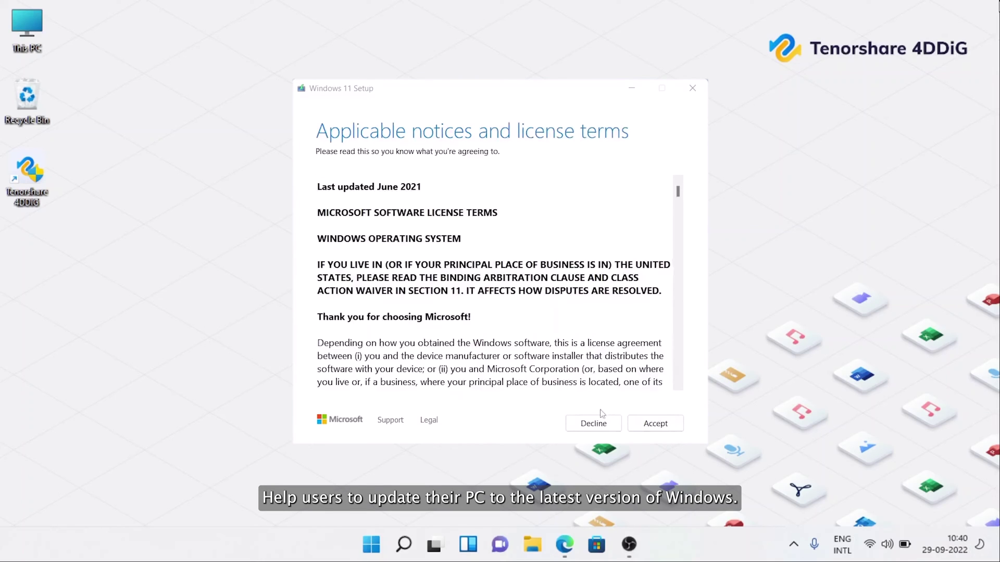
{"action": "left_click", "coordinate": [663, 430]}
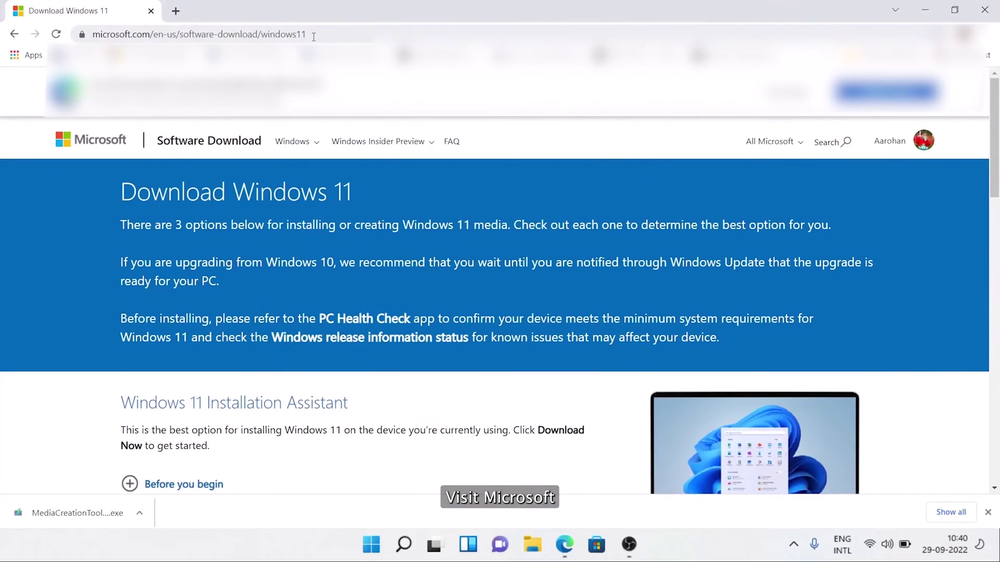
{"action": "left_click", "coordinate": [314, 36]}
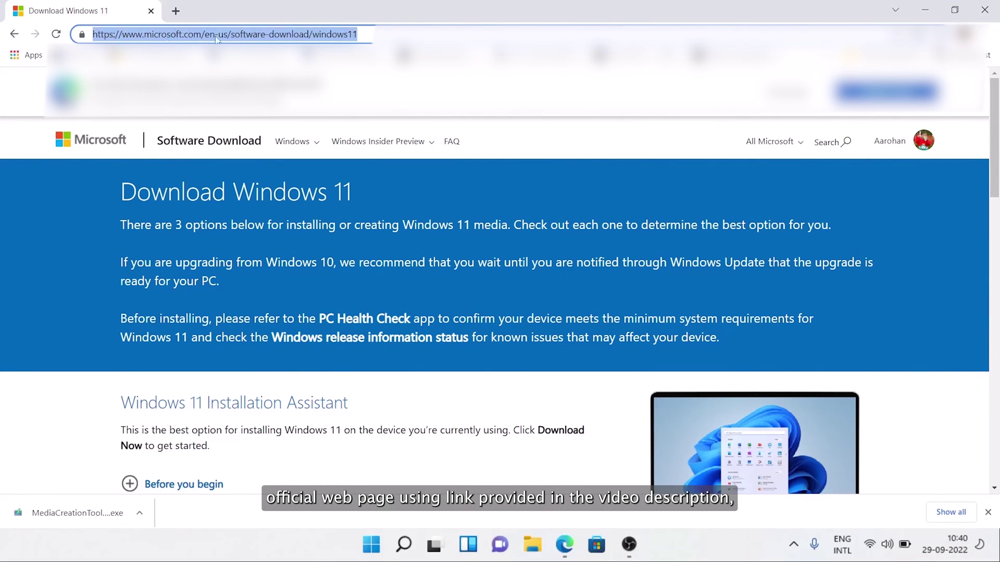
Scroll to Create Windows 11 Installation Media and highlight the words 'media creation tool'.
{"action": "scroll", "coordinate": [405, 315], "scroll_direction": "down", "scroll_amount": 3}
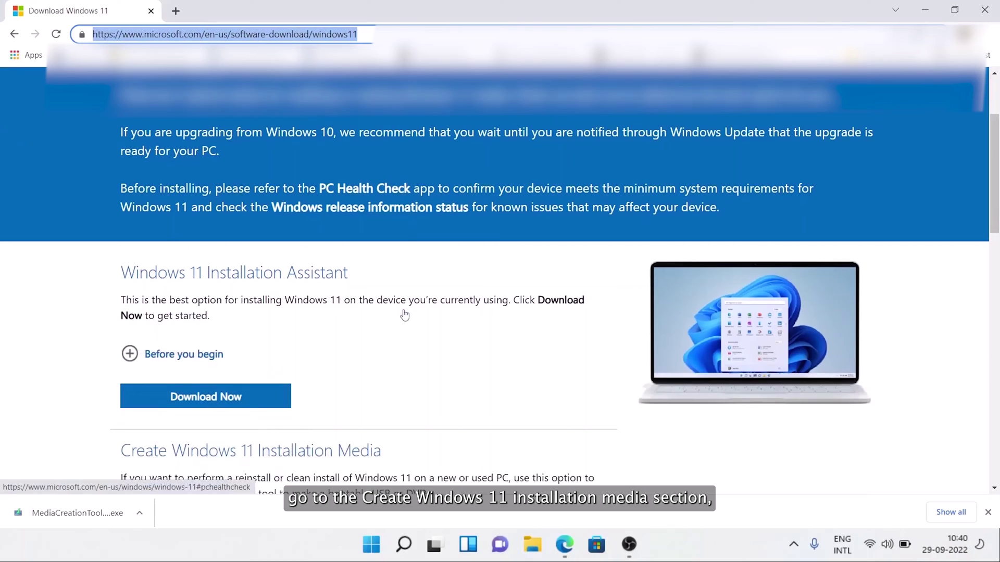
{"action": "scroll", "coordinate": [404, 315], "scroll_direction": "down", "scroll_amount": 2}
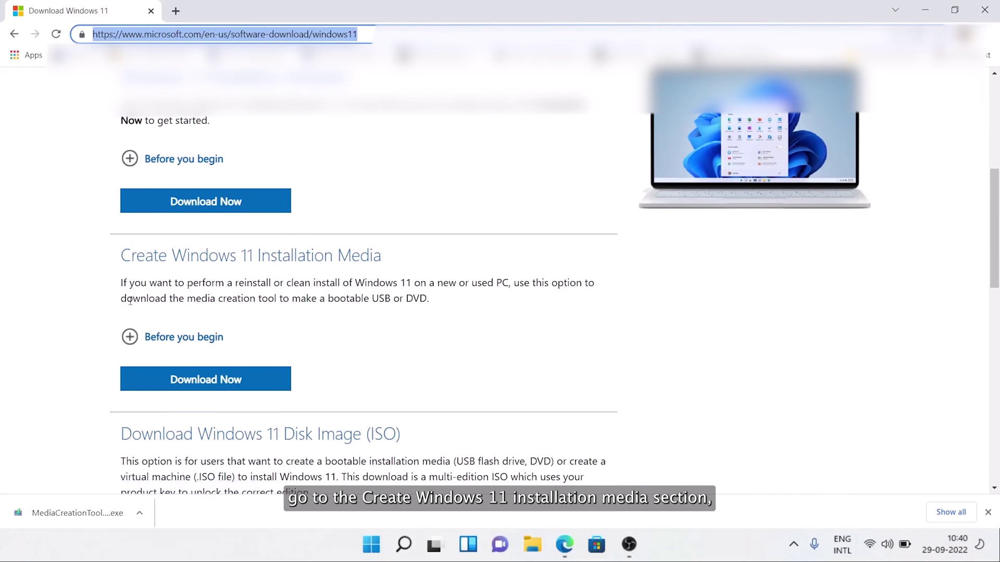
{"action": "left_click_drag", "start_coordinate": [184, 302], "coordinate": [284, 300]}
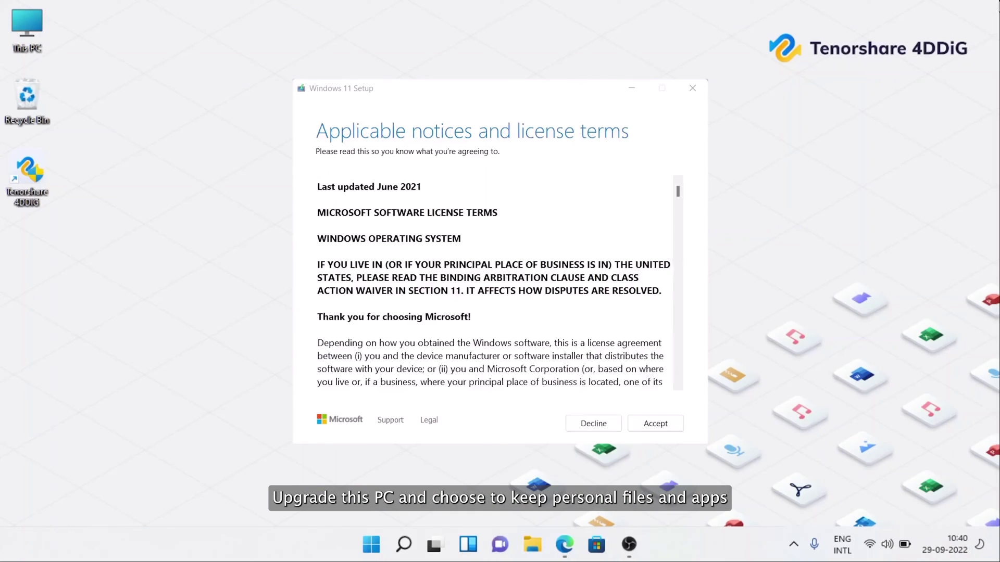
Accept the license terms and start the Windows 11 installation.
{"action": "left_click", "coordinate": [665, 427]}
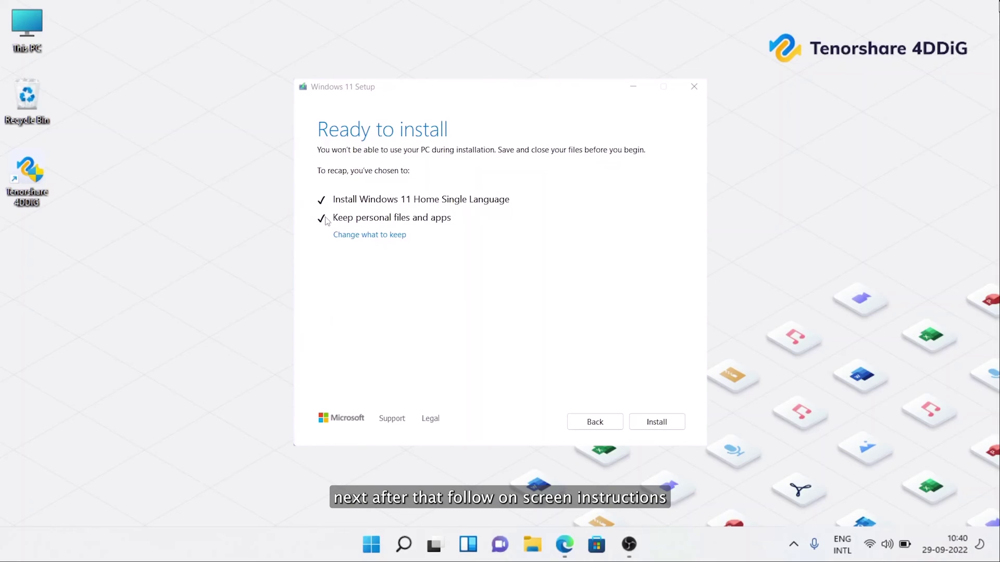
{"action": "left_click", "coordinate": [669, 424]}
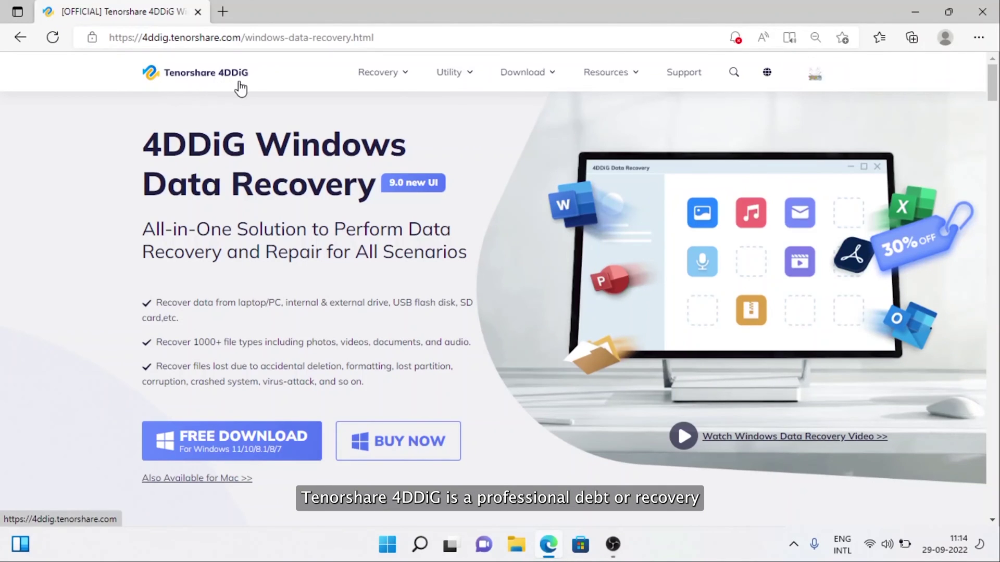
Browse the 4DDiG Windows Data Recovery page, highlighting the 1000+ Data Types You Can Recover heading.
{"action": "left_click_drag", "start_coordinate": [144, 141], "coordinate": [404, 213]}
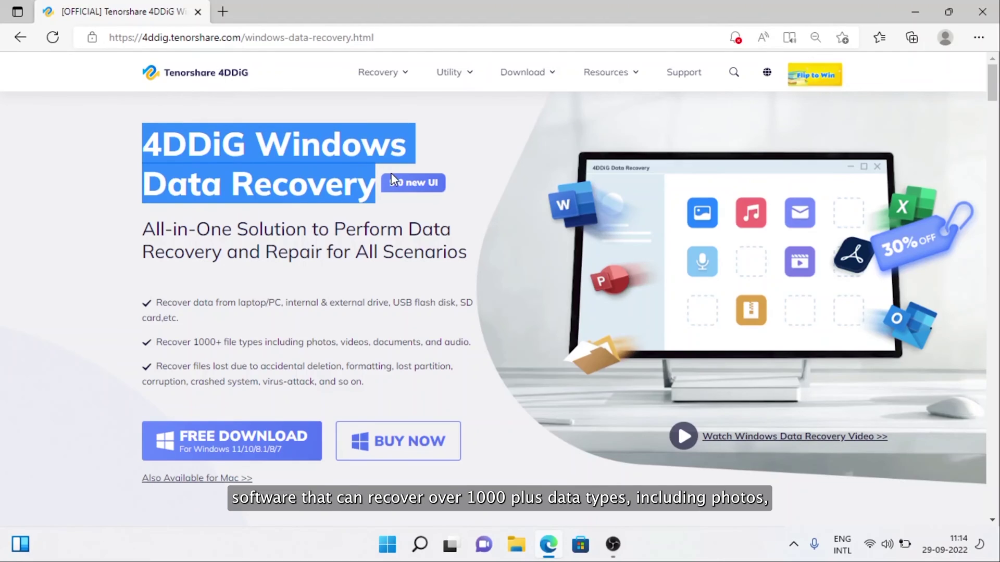
{"action": "left_click", "coordinate": [404, 213]}
{"action": "scroll", "coordinate": [407, 353], "scroll_direction": "down", "scroll_amount": 1}
{"action": "scroll", "coordinate": [407, 353], "scroll_direction": "down", "scroll_amount": 7}
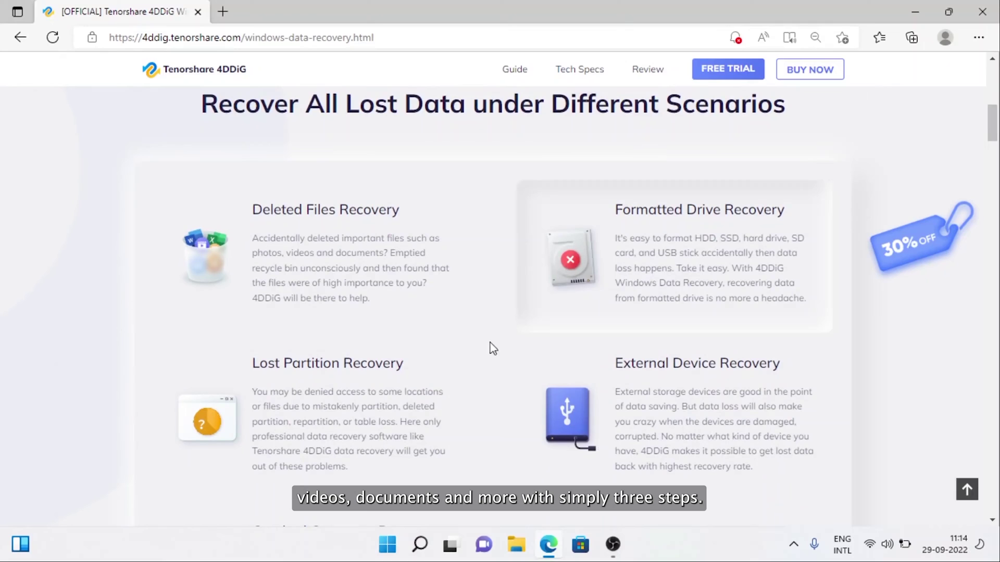
{"action": "scroll", "coordinate": [599, 406], "scroll_direction": "down", "scroll_amount": 1}
{"action": "scroll", "coordinate": [636, 405], "scroll_direction": "down", "scroll_amount": 2}
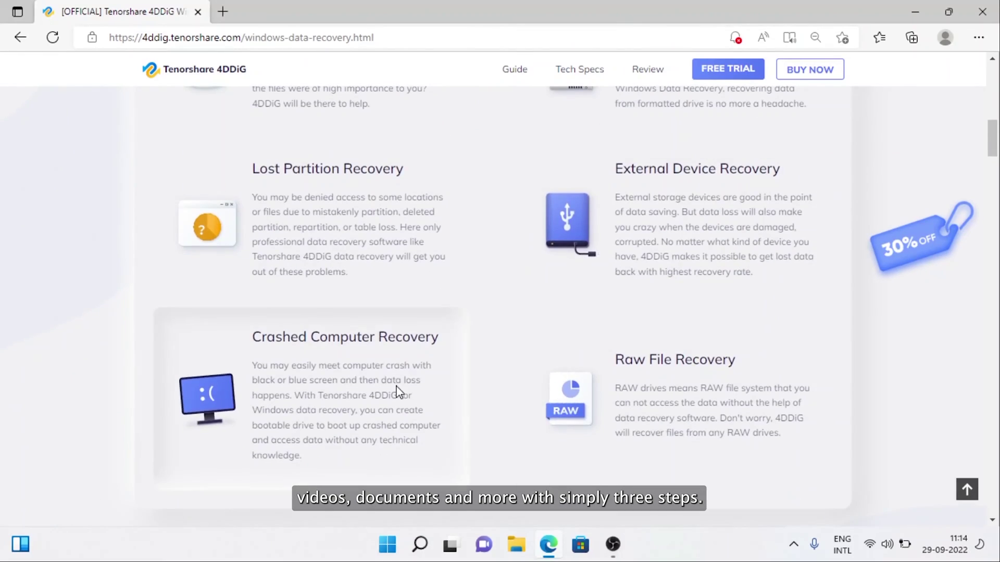
{"action": "scroll", "coordinate": [482, 446], "scroll_direction": "down", "scroll_amount": 6}
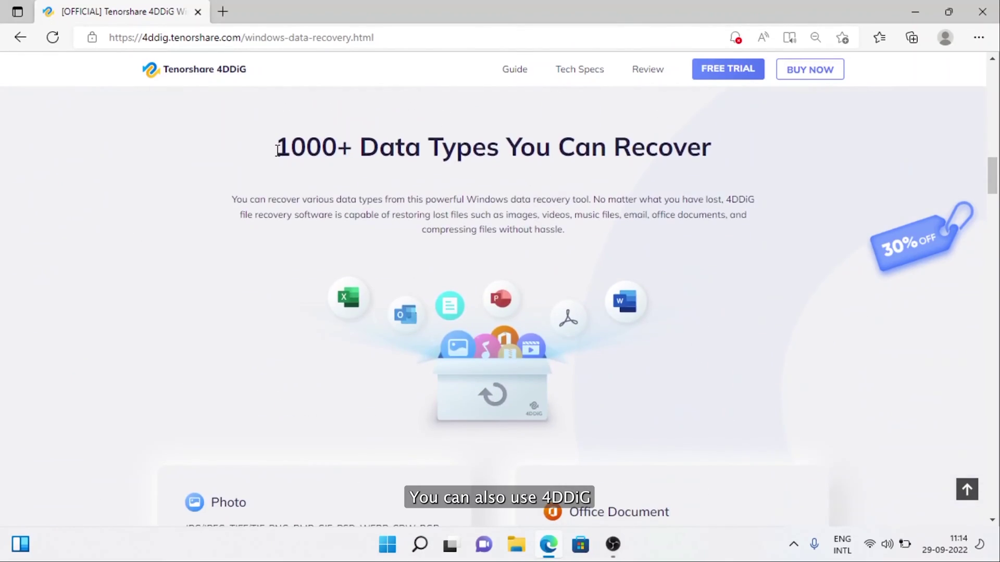
{"action": "left_click_drag", "start_coordinate": [275, 148], "coordinate": [770, 153]}
{"action": "left_click", "coordinate": [737, 193]}
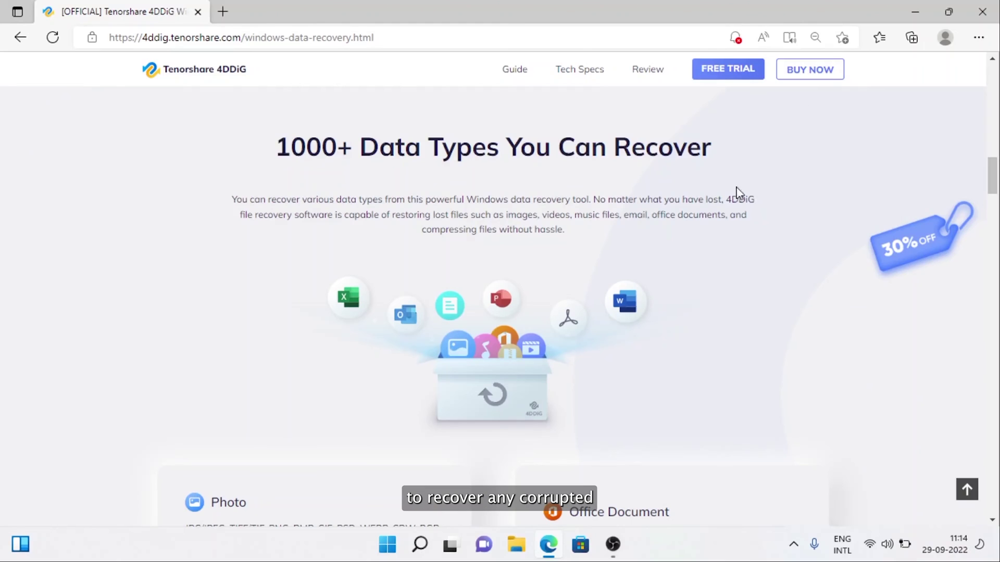
Scroll further and download the 4DDiG for Windows free trial installer.
{"action": "scroll", "coordinate": [703, 334], "scroll_direction": "down", "scroll_amount": 9}
{"action": "scroll", "coordinate": [701, 335], "scroll_direction": "down", "scroll_amount": 6}
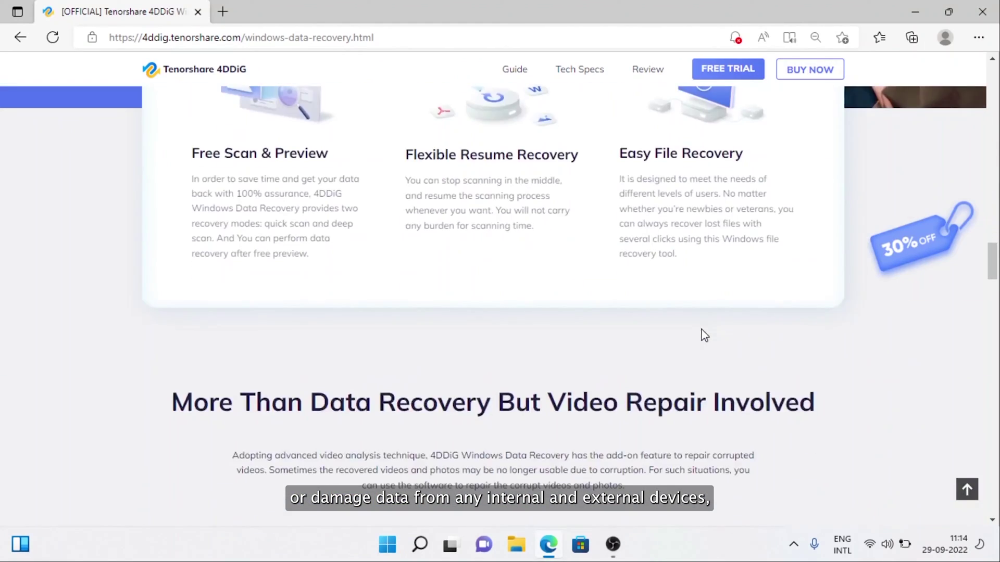
{"action": "scroll", "coordinate": [704, 335], "scroll_direction": "down", "scroll_amount": 13}
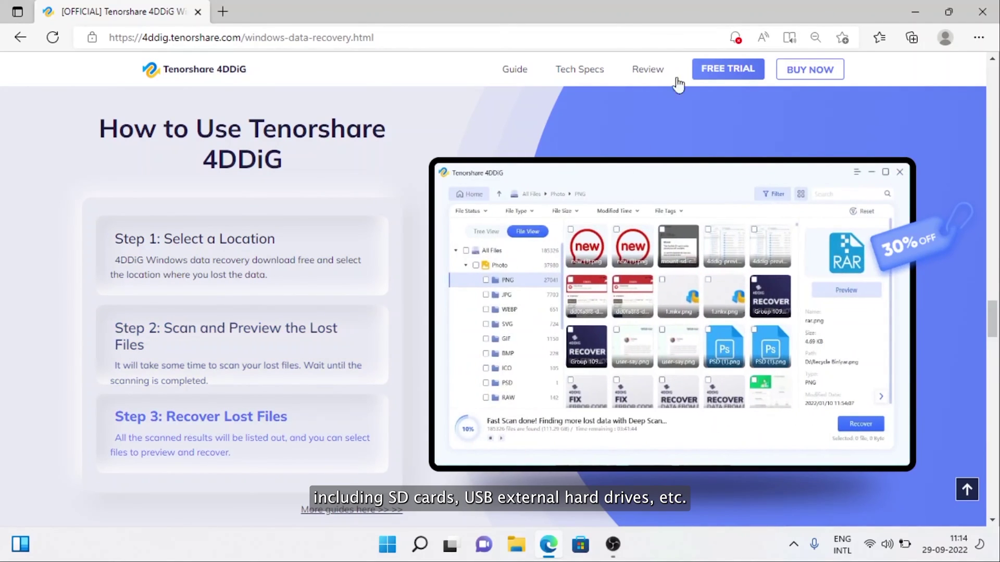
{"action": "left_click", "coordinate": [724, 67]}
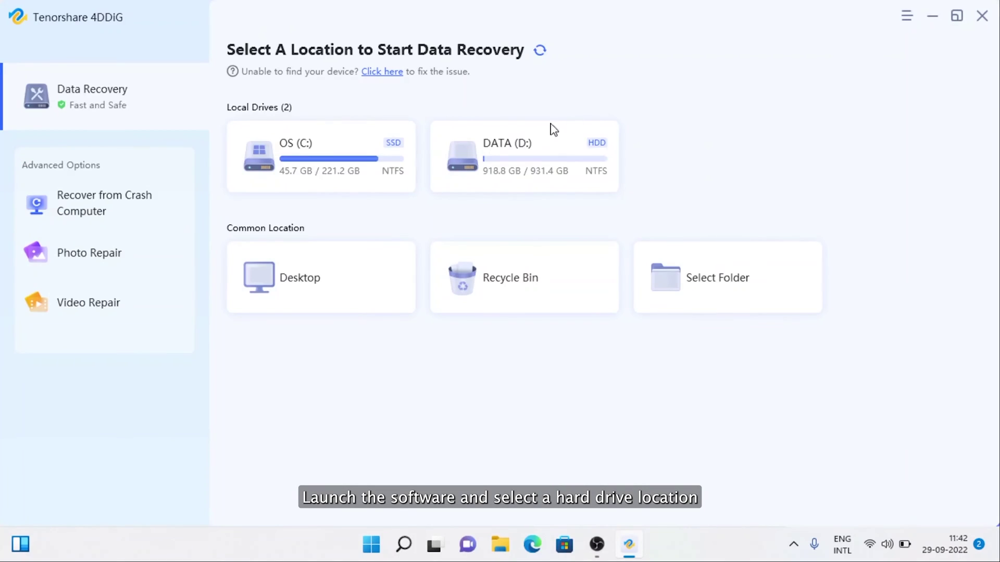
Scan the OS (C:) drive for all file types and dismiss the results tips.
{"action": "left_click", "coordinate": [395, 183]}
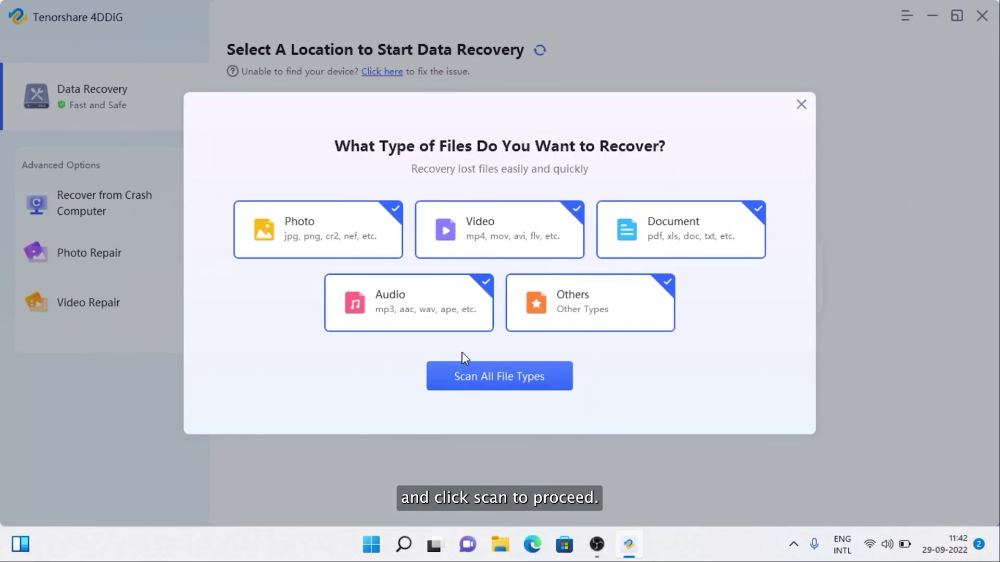
{"action": "left_click", "coordinate": [505, 382]}
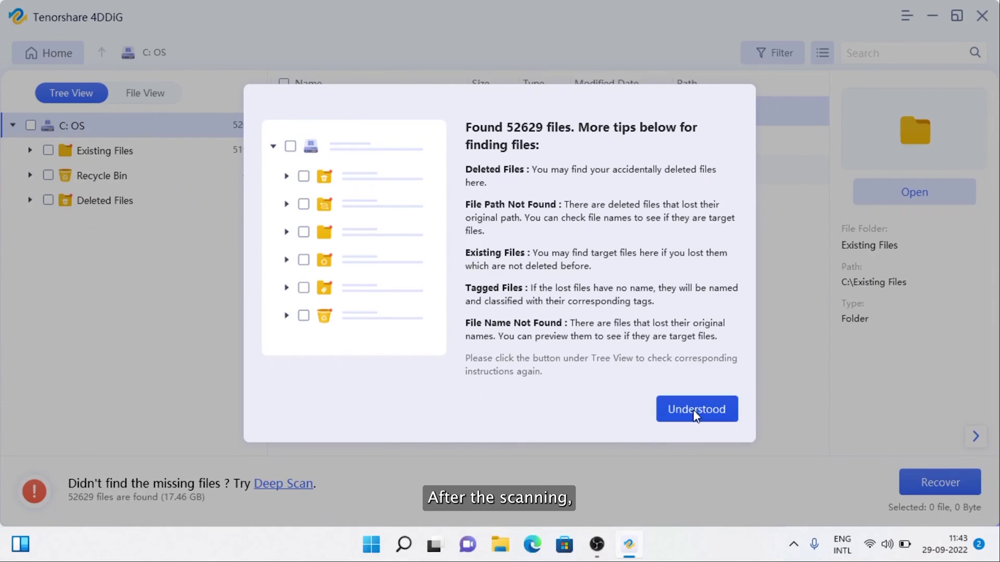
{"action": "left_click", "coordinate": [694, 410]}
Recover the found JPG photos to the Desktop, confirming past the partition warning.
{"action": "left_click", "coordinate": [151, 98]}
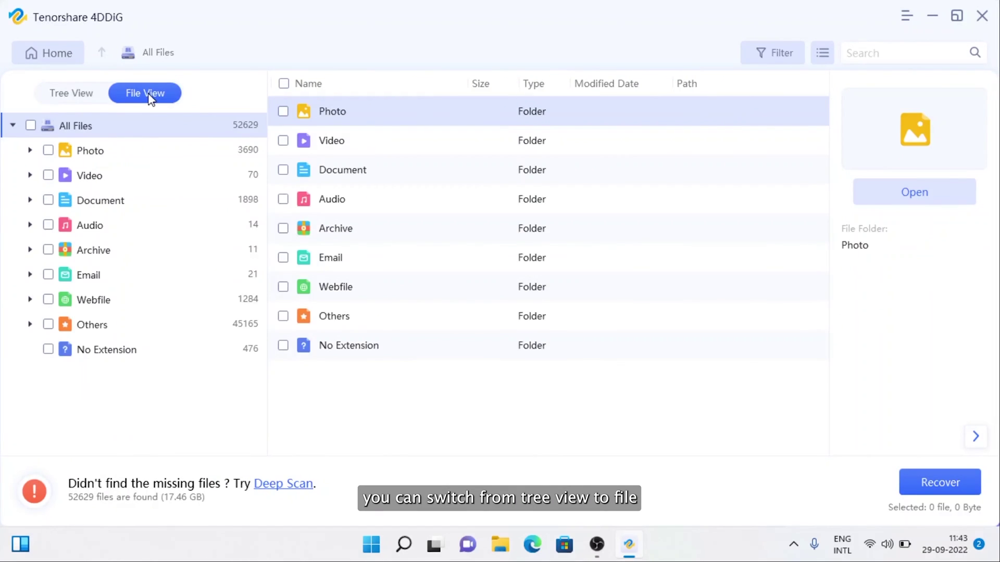
{"action": "left_click", "coordinate": [168, 152]}
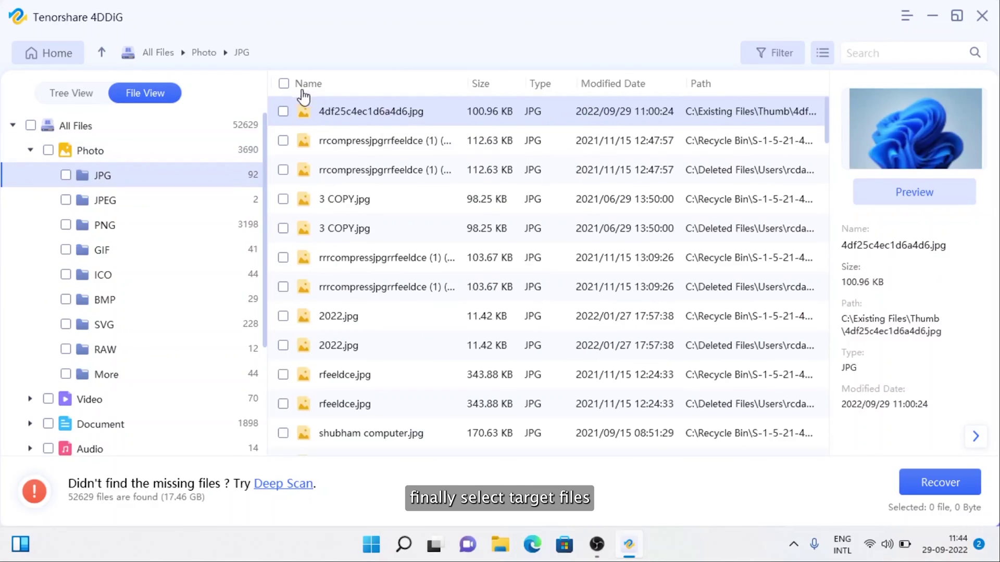
{"action": "left_click", "coordinate": [930, 475]}
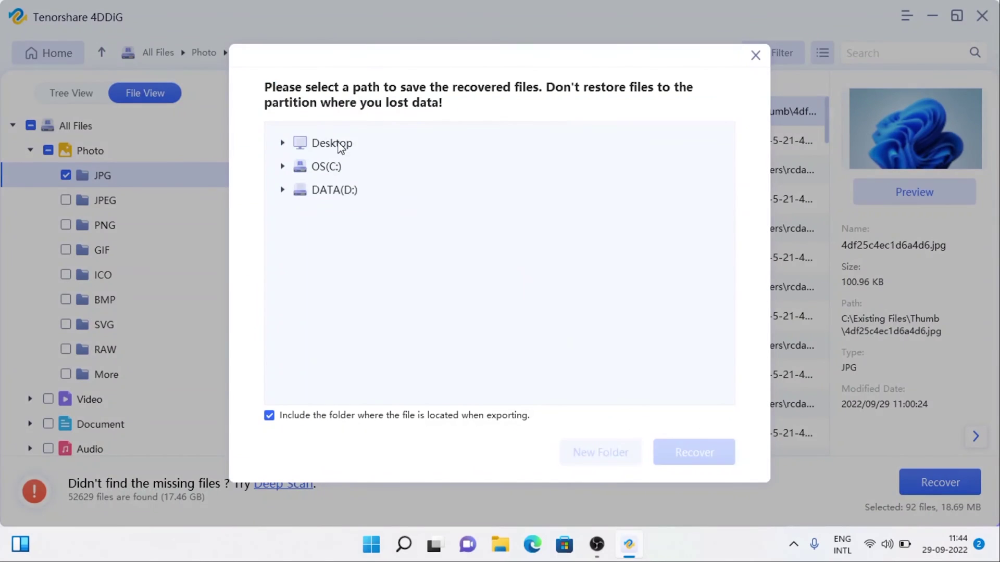
{"action": "left_click", "coordinate": [337, 144]}
{"action": "left_click", "coordinate": [679, 447]}
{"action": "left_click", "coordinate": [604, 301]}
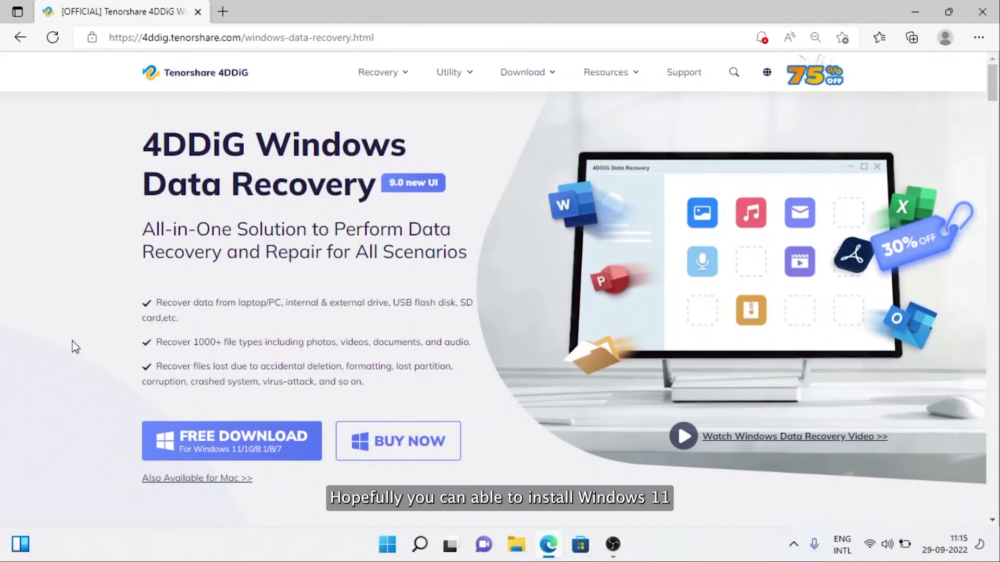
{"action": "scroll", "coordinate": [75, 347], "scroll_direction": "down", "scroll_amount": 6}
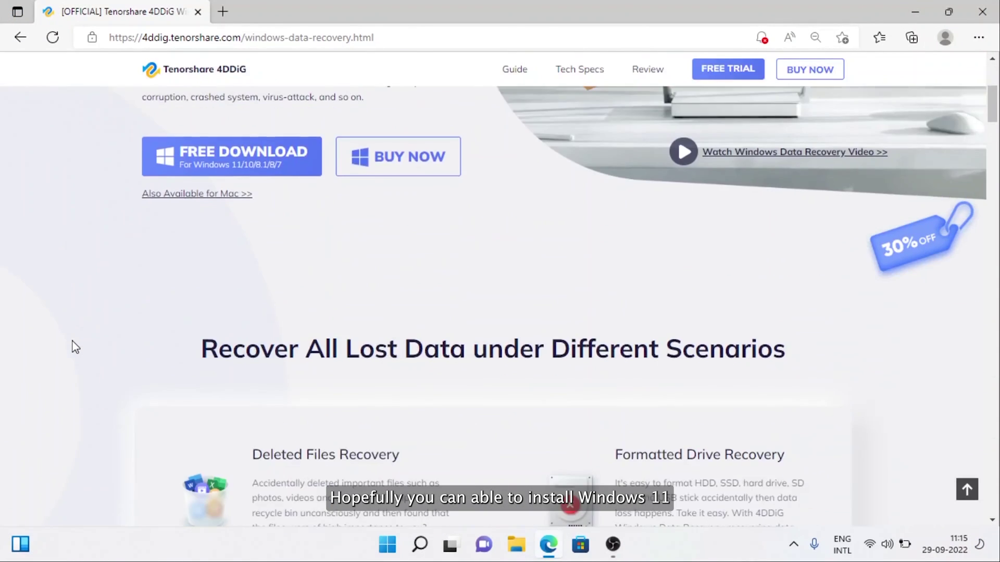
{"action": "scroll", "coordinate": [76, 347], "scroll_direction": "down", "scroll_amount": 4}
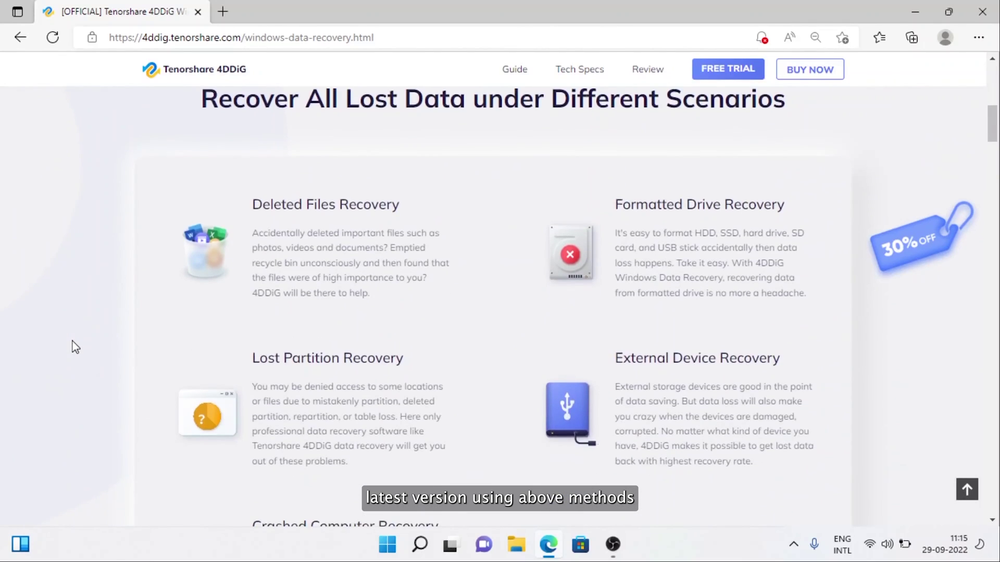
{"action": "scroll", "coordinate": [76, 347], "scroll_direction": "down", "scroll_amount": 6}
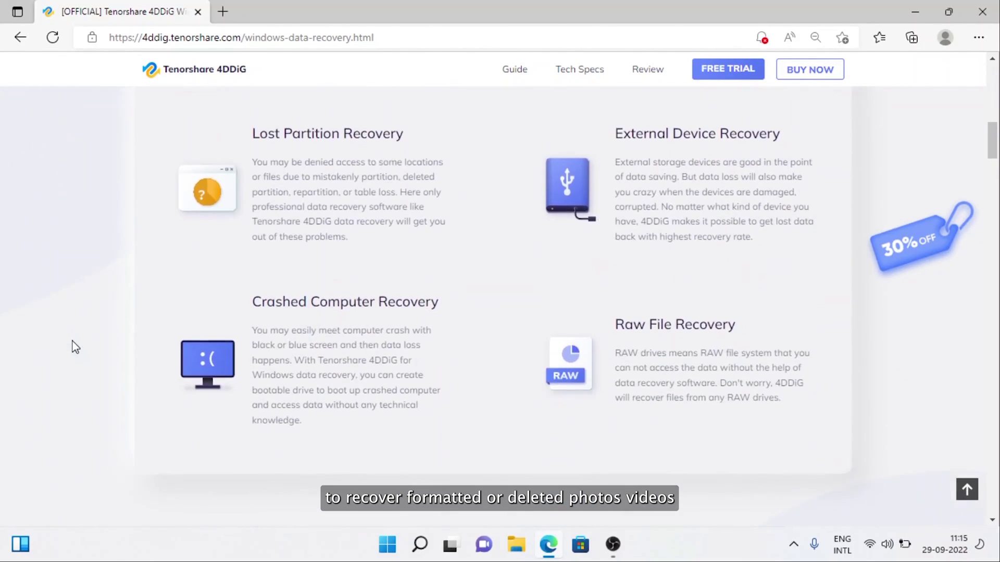
{"action": "scroll", "coordinate": [75, 347], "scroll_direction": "down", "scroll_amount": 6}
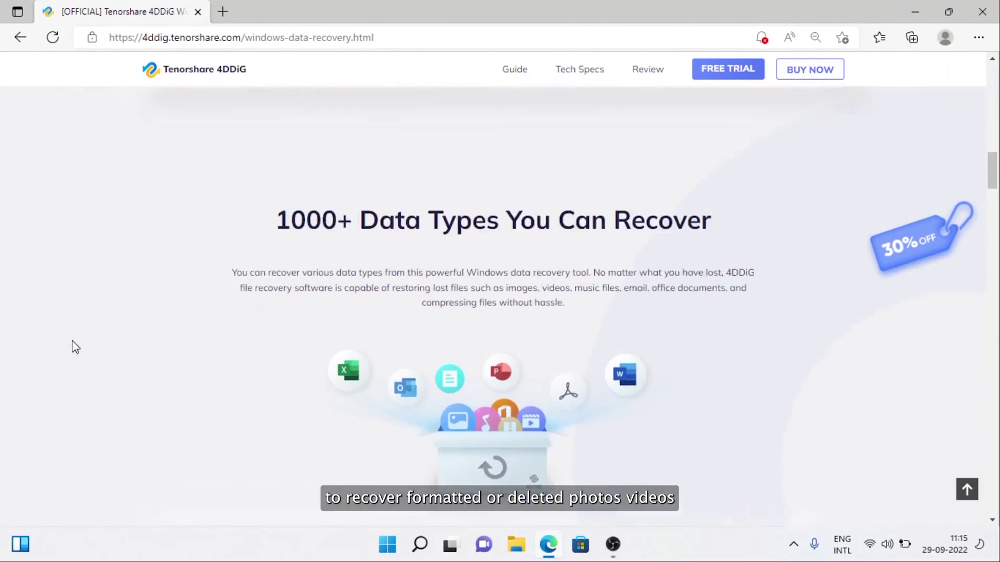
{"action": "scroll", "coordinate": [76, 347], "scroll_direction": "down", "scroll_amount": 10}
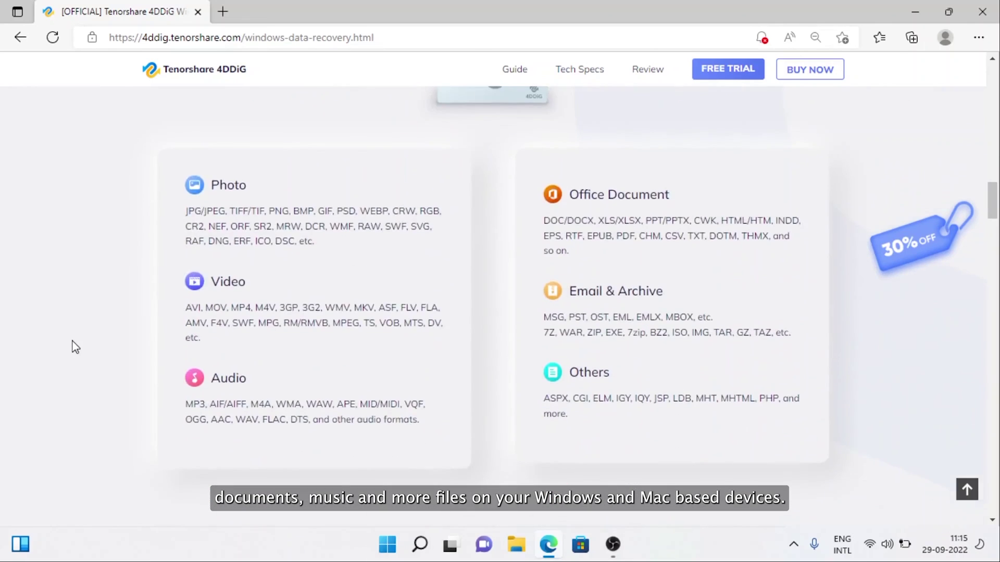
{"action": "scroll", "coordinate": [73, 341], "scroll_direction": "down", "scroll_amount": 9}
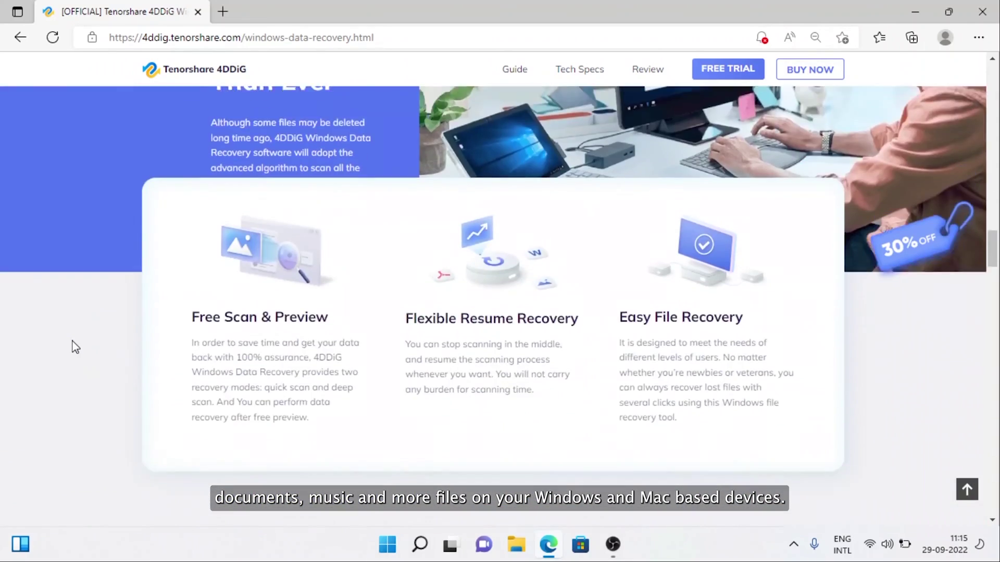
{"action": "scroll", "coordinate": [75, 348], "scroll_direction": "down", "scroll_amount": 7}
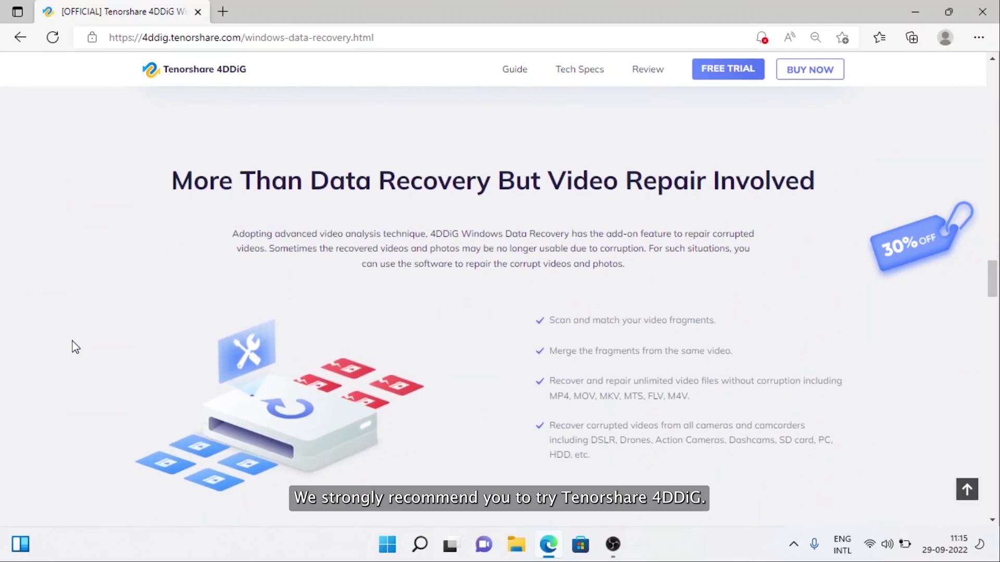
{"action": "scroll", "coordinate": [75, 347], "scroll_direction": "down", "scroll_amount": 10}
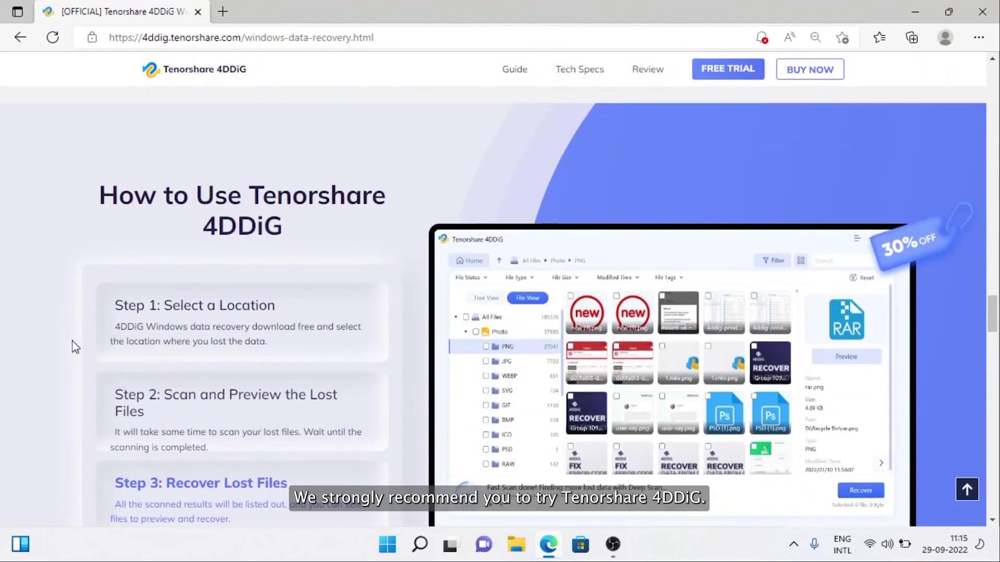
{"action": "scroll", "coordinate": [76, 347], "scroll_direction": "up", "scroll_amount": 1}
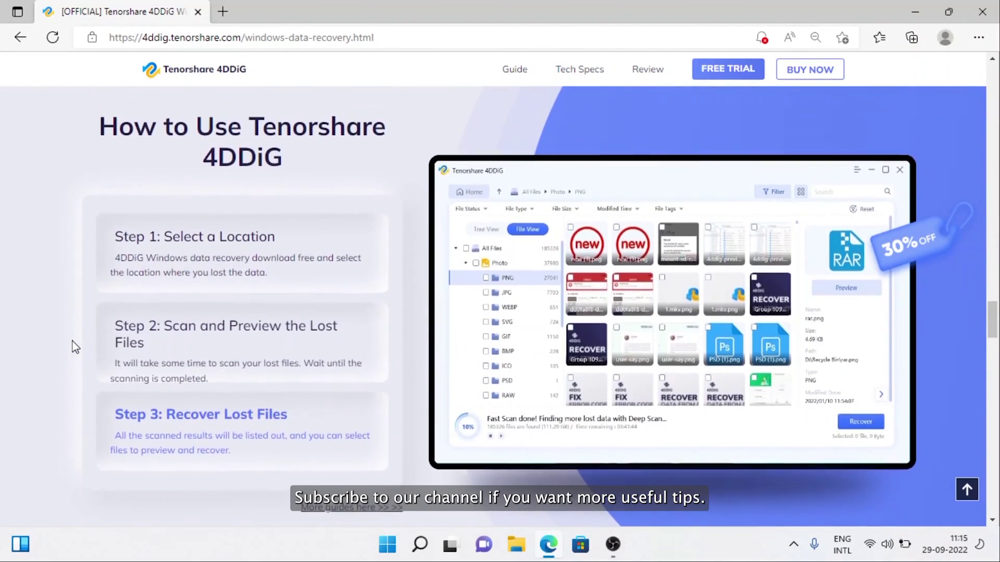
{"action": "scroll", "coordinate": [76, 347], "scroll_direction": "down", "scroll_amount": 10}
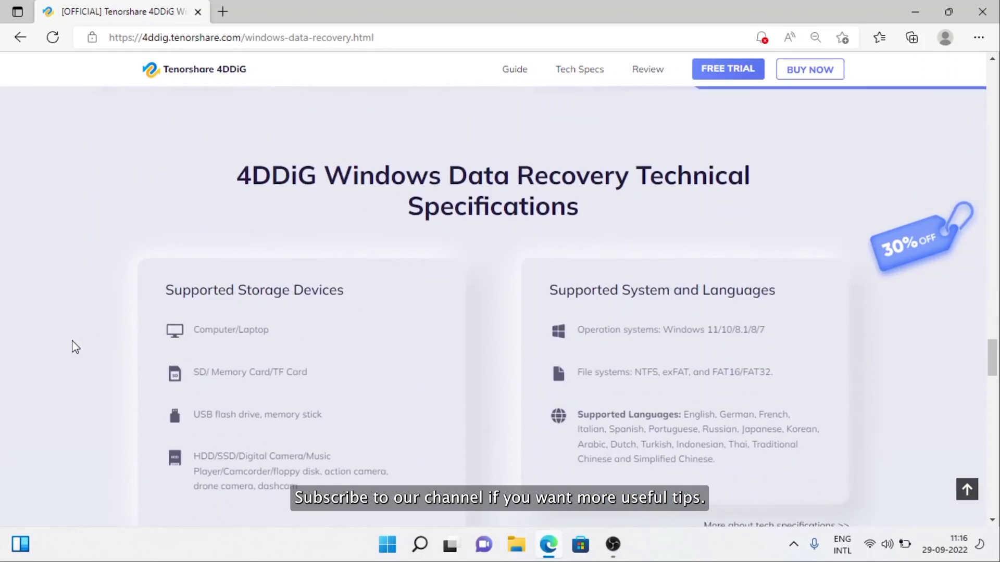
{"action": "scroll", "coordinate": [76, 347], "scroll_direction": "down", "scroll_amount": 6}
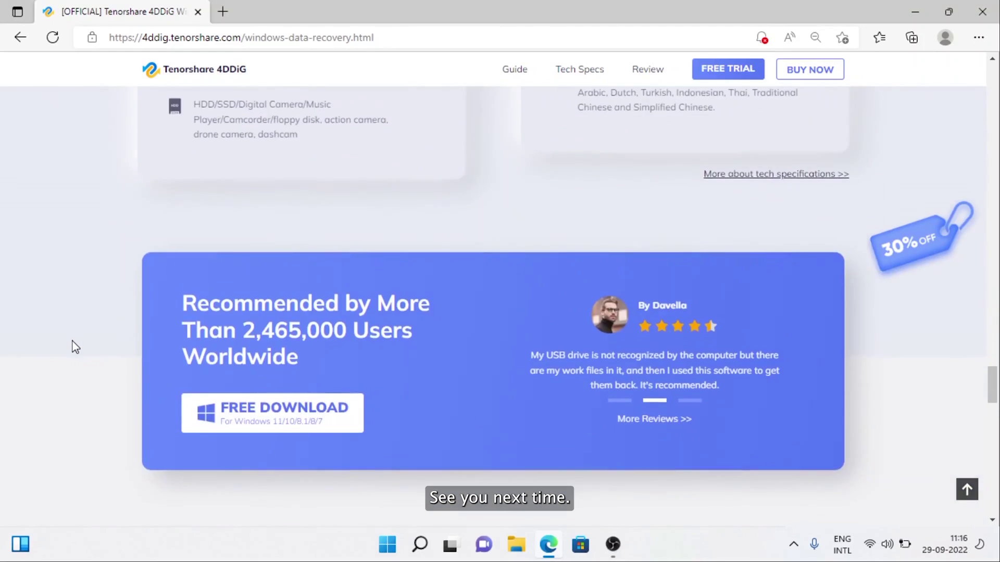